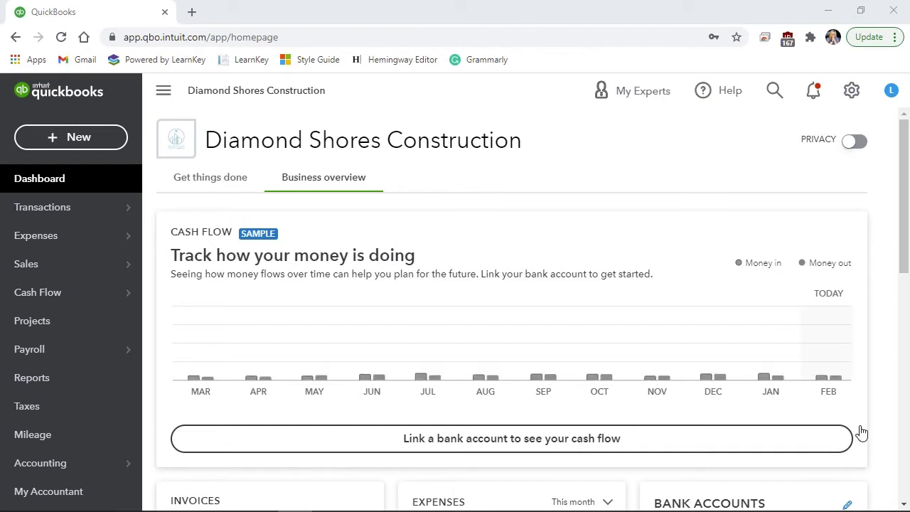
# Search Help for 'Migrate to', jump to the Import Data page, and close Help
pyautogui.click(725, 99)
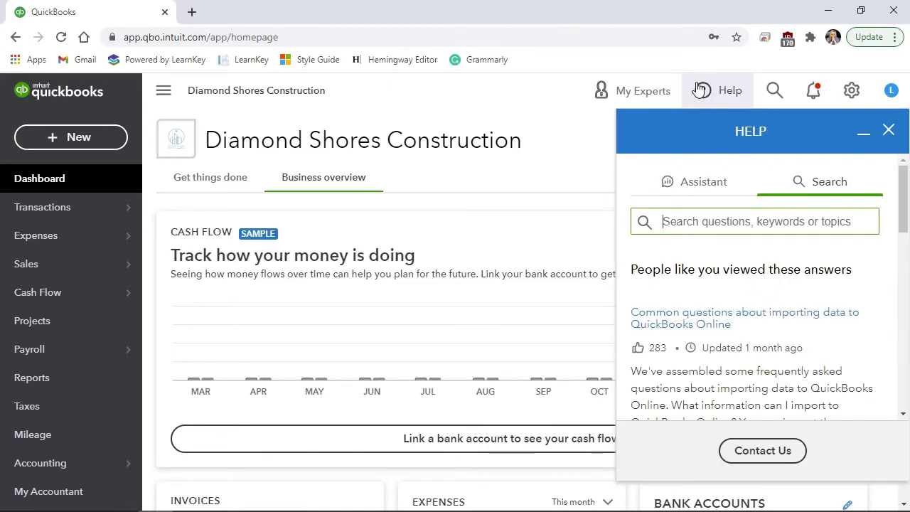
pyautogui.write('Migrate to')
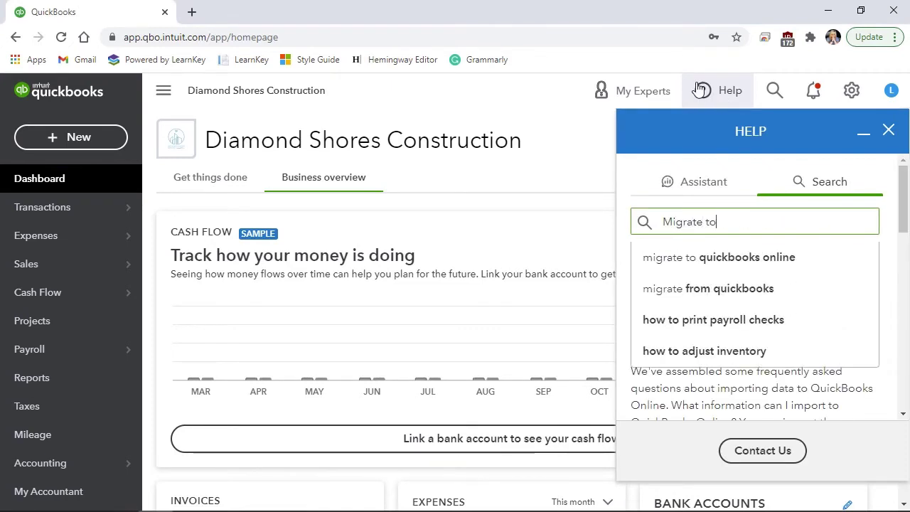
pyautogui.click(818, 260)
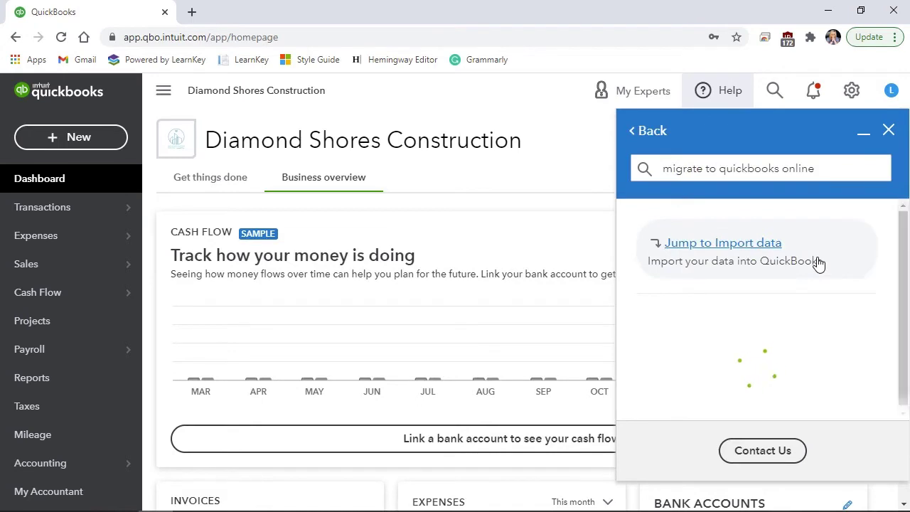
pyautogui.click(759, 250)
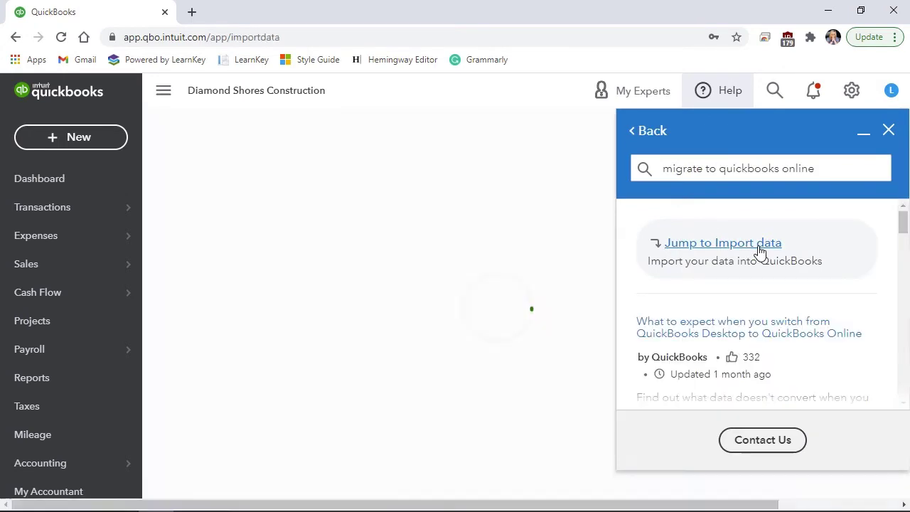
pyautogui.click(889, 130)
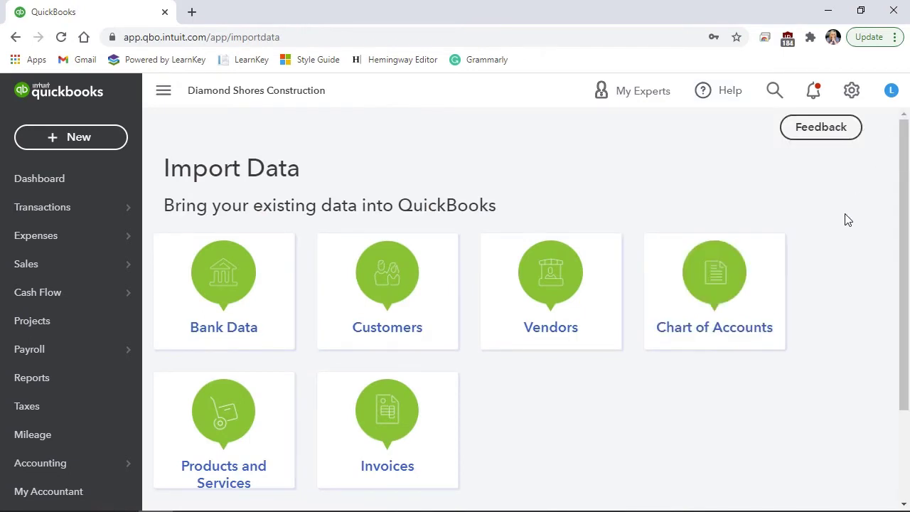
pyautogui.scroll(-2, 793, 351)
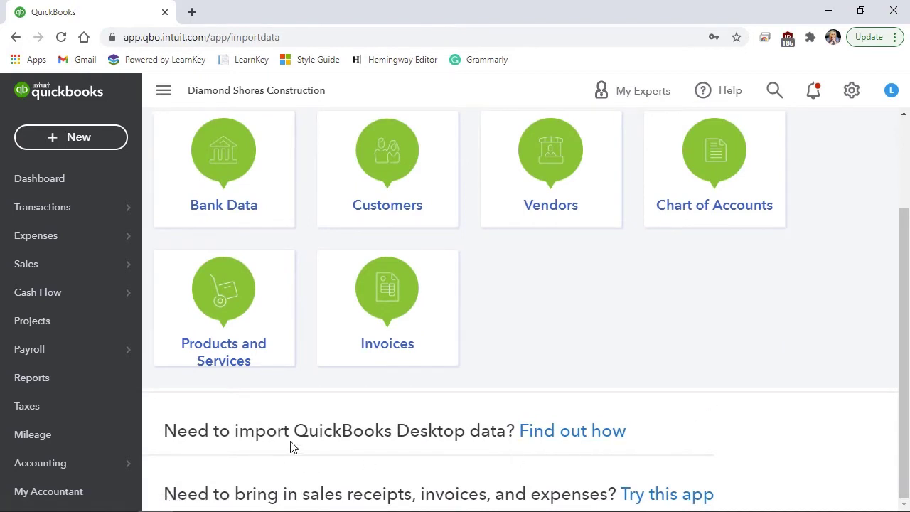
# Open the QuickBooks Desktop data import guide showing the three-step move process
pyautogui.click(567, 438)
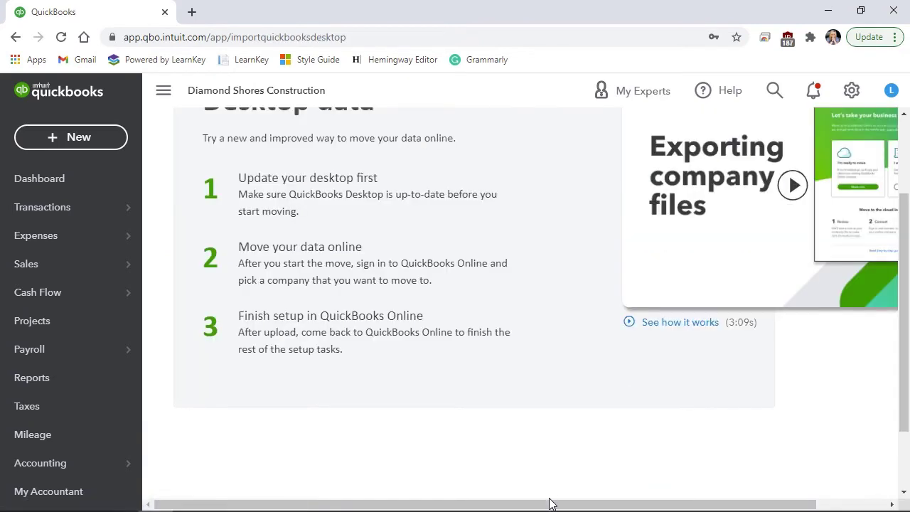
pyautogui.moveTo(548, 504); pyautogui.dragTo(617, 505)
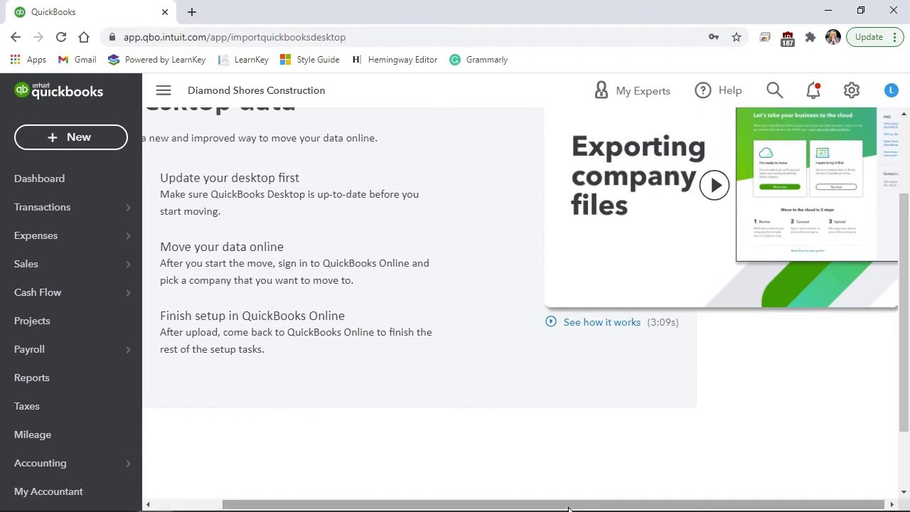
pyautogui.moveTo(556, 505); pyautogui.dragTo(487, 505)
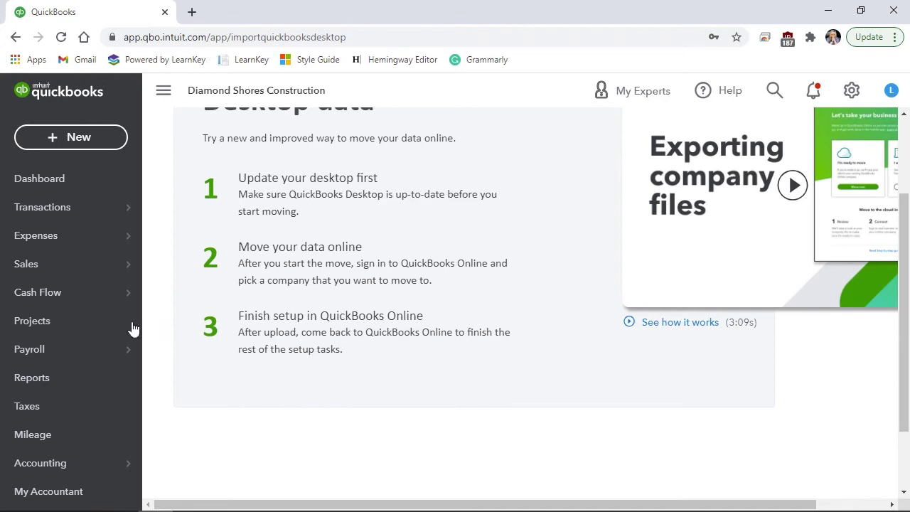
# Open the Profit and Loss report from the Reports list
pyautogui.click(62, 382)
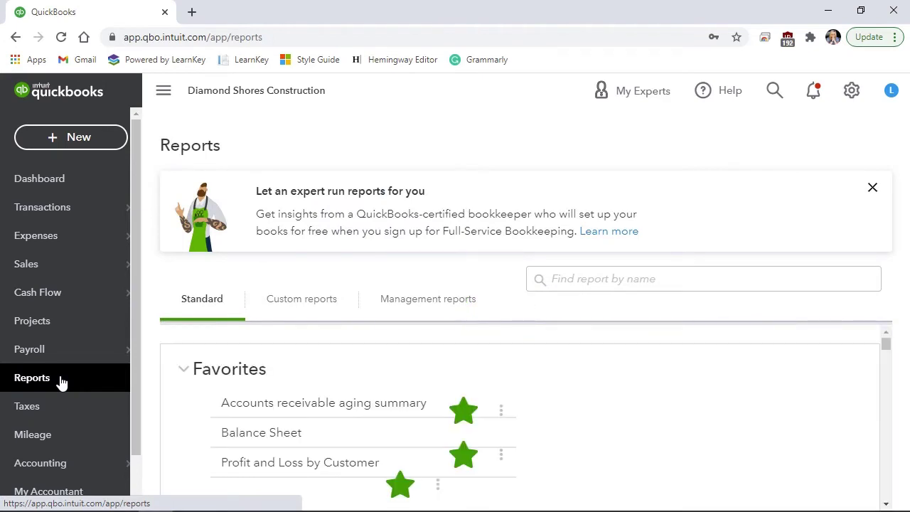
pyautogui.scroll(-3, 182, 398)
pyautogui.scroll(1, 202, 400)
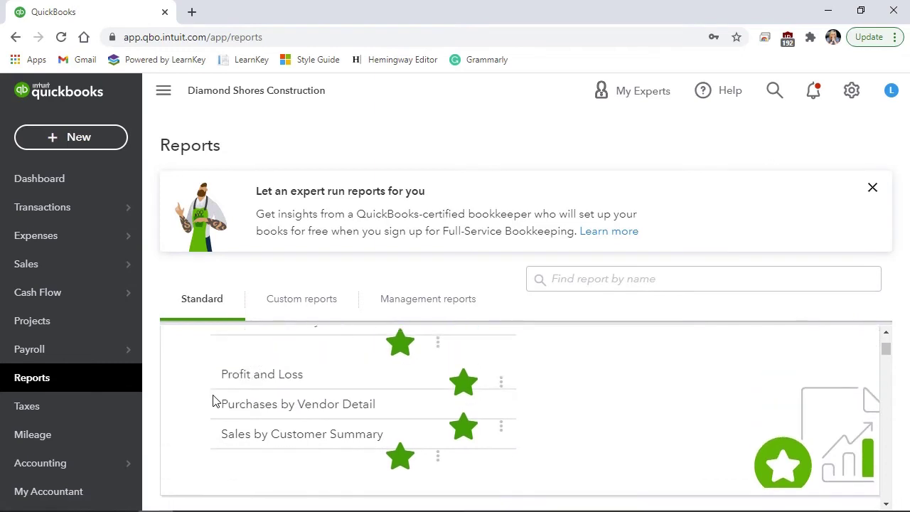
pyautogui.click(256, 377)
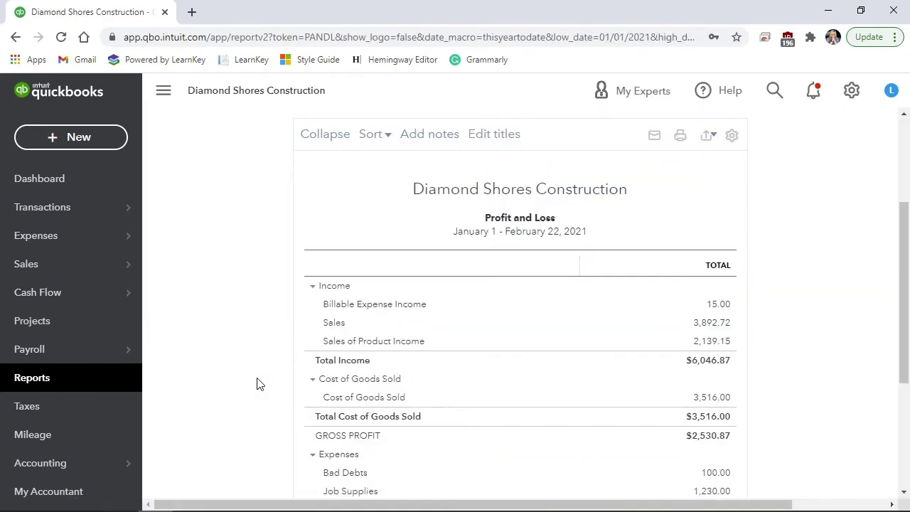
pyautogui.scroll(3, 258, 384)
# Set the Profit and Loss report period to All Dates with the Accrual method
pyautogui.click(297, 208)
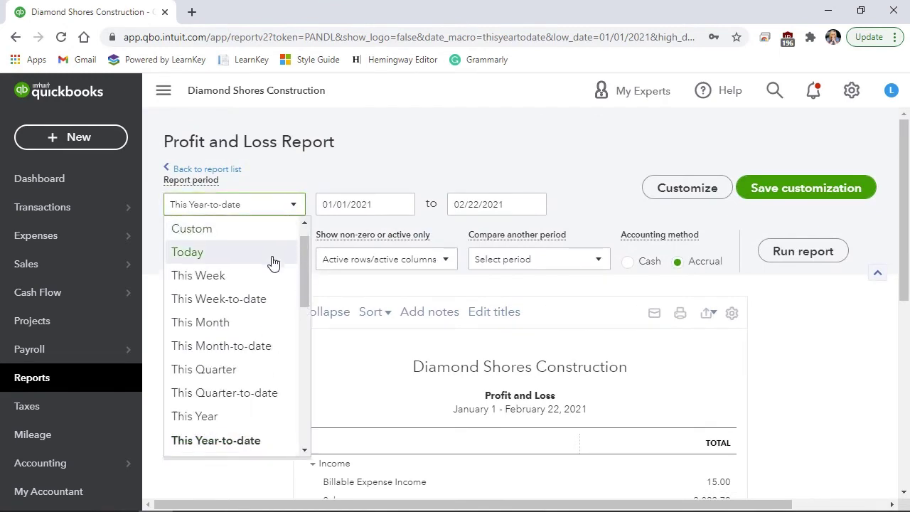
pyautogui.scroll(-3, 273, 262)
pyautogui.scroll(-1, 273, 262)
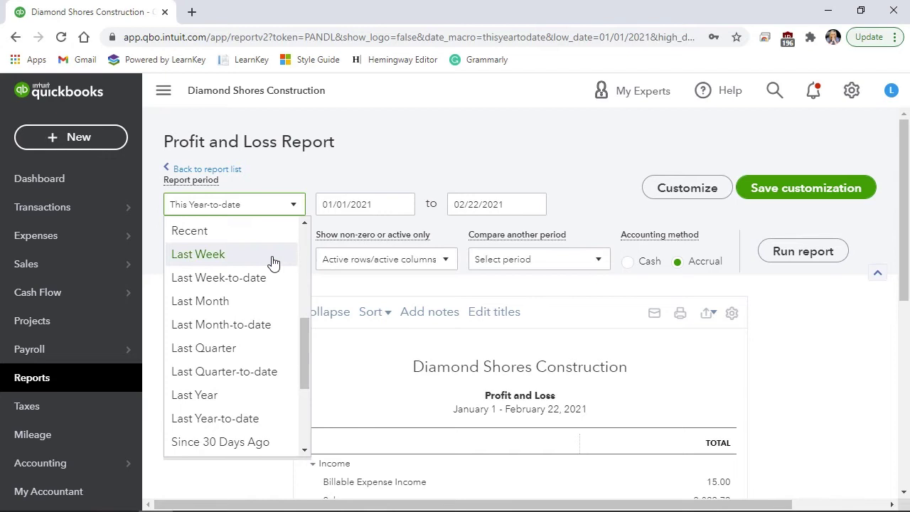
pyautogui.scroll(-3, 273, 262)
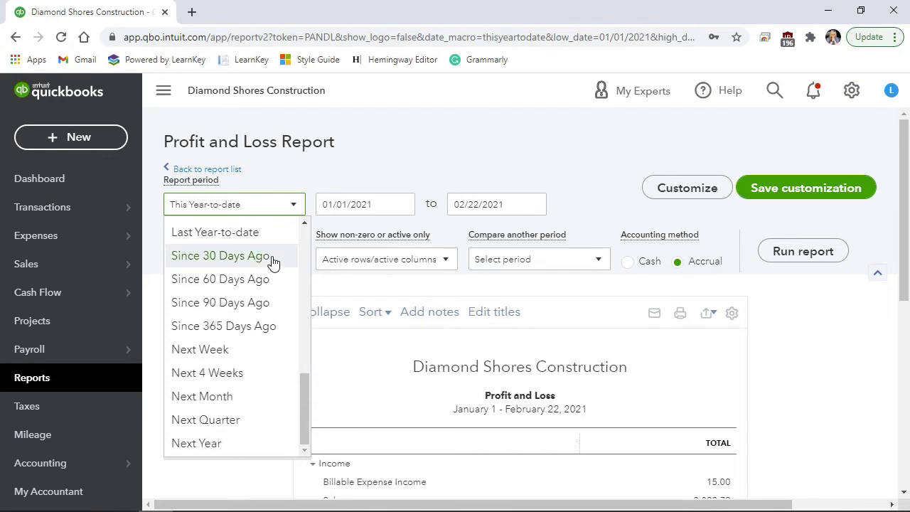
pyautogui.scroll(4, 273, 261)
pyautogui.scroll(1, 275, 263)
pyautogui.scroll(2, 274, 263)
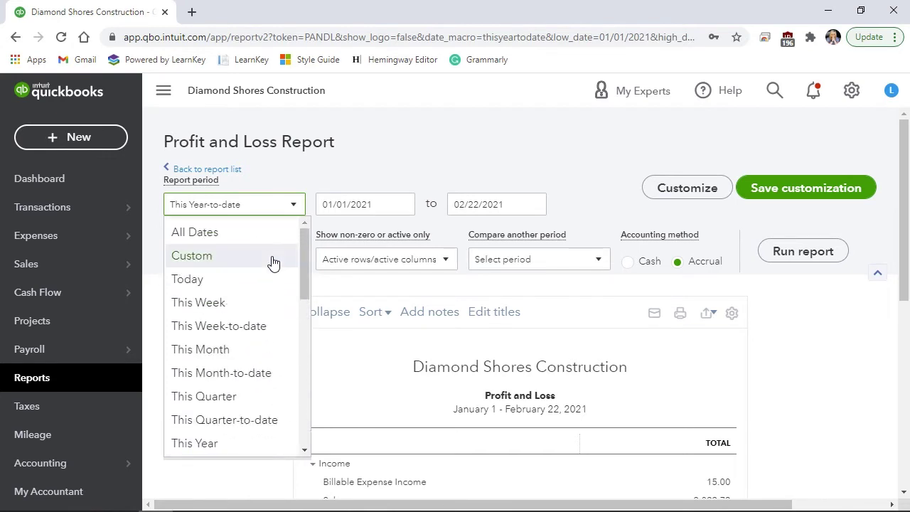
pyautogui.click(237, 239)
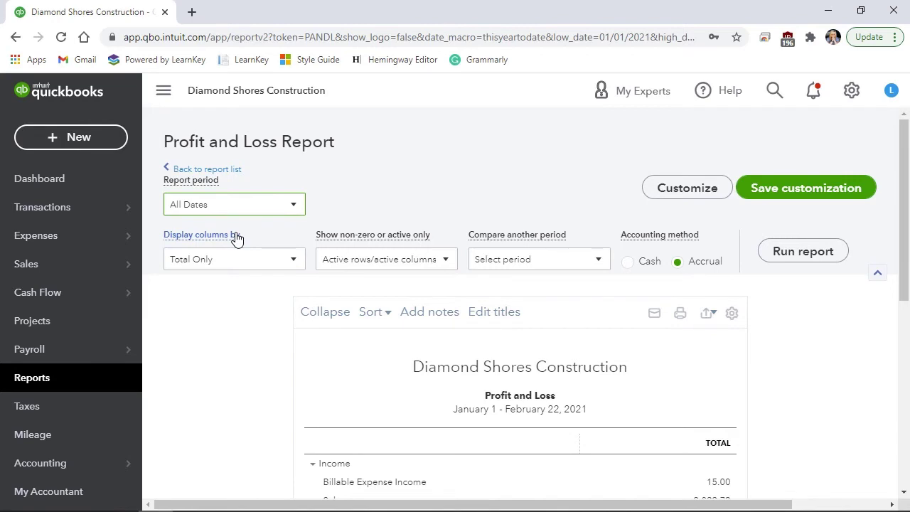
pyautogui.click(677, 262)
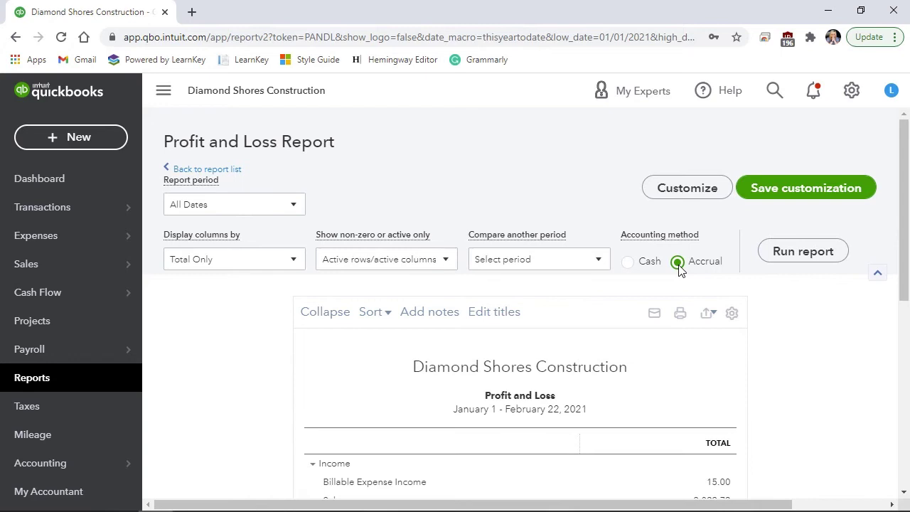
# Run the All Dates Profit and Loss report, showing total income of $6,546.87
pyautogui.click(779, 252)
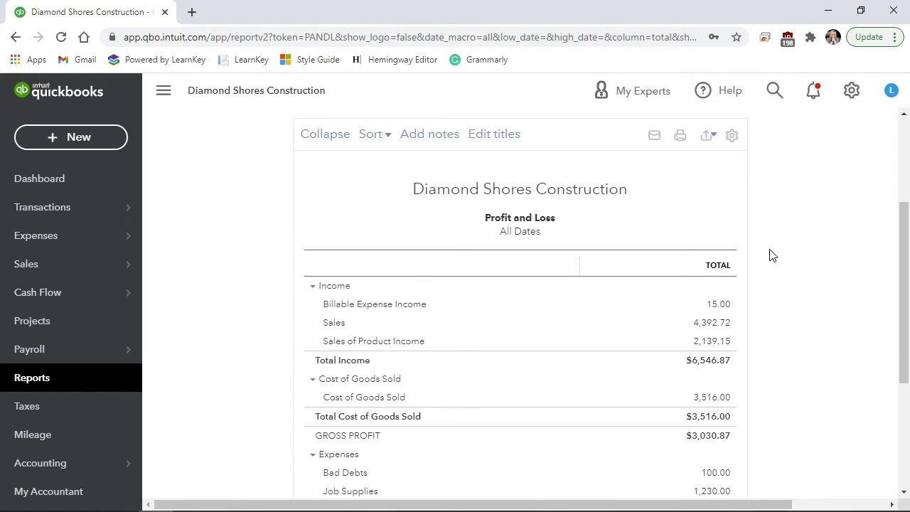
# Open the Balance Sheet from Favorites and set its report period to All Dates
pyautogui.click(32, 375)
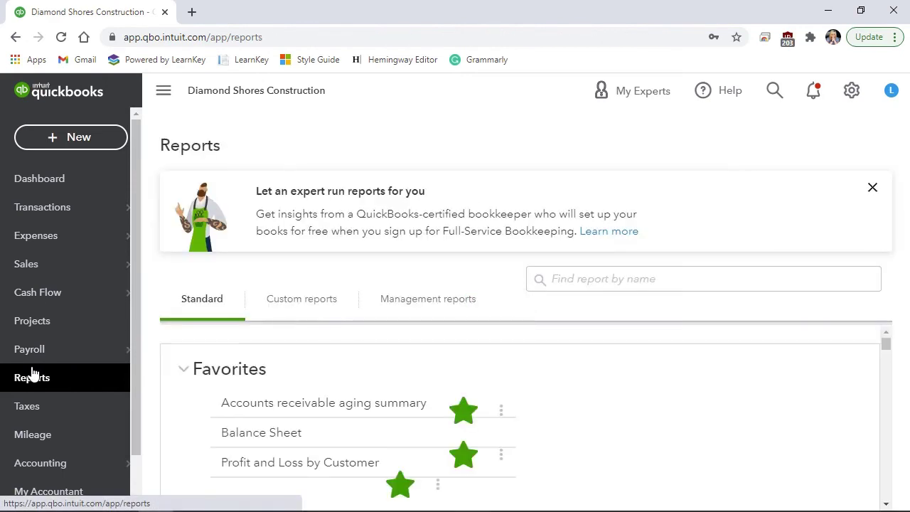
pyautogui.click(245, 435)
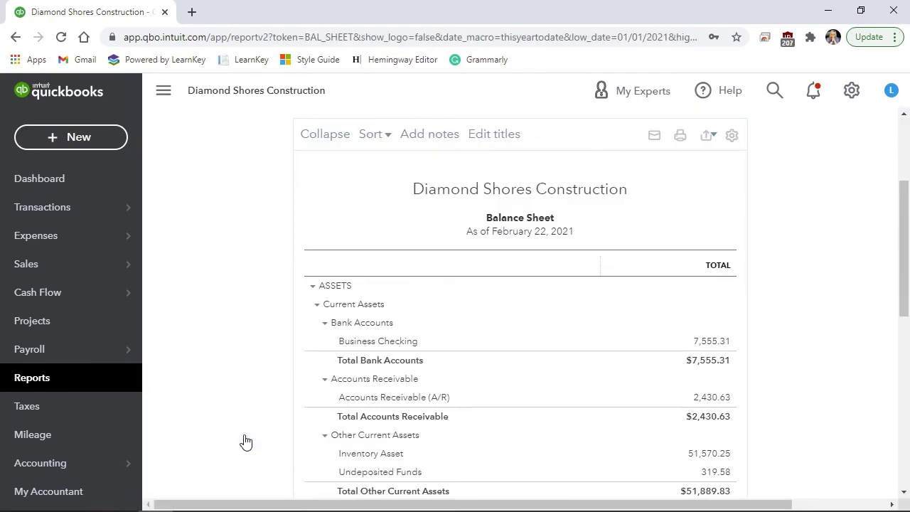
pyautogui.scroll(3, 245, 441)
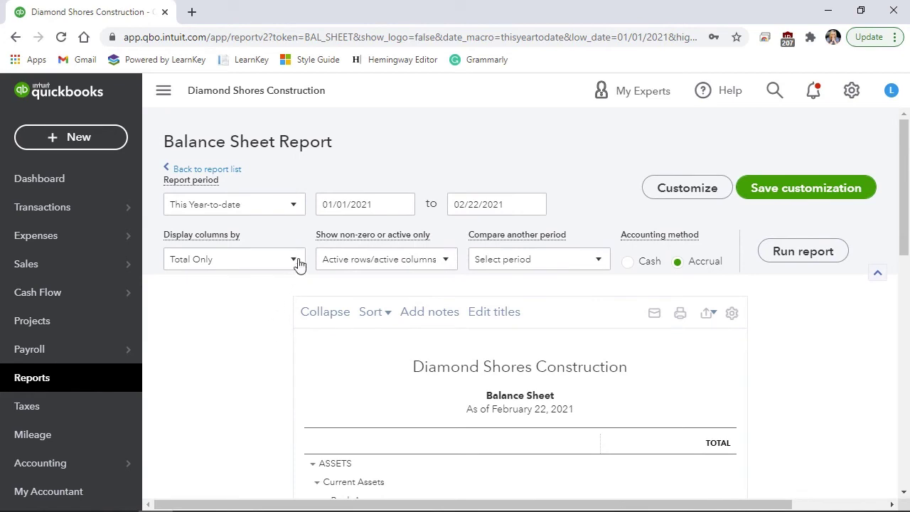
pyautogui.click(297, 205)
pyautogui.scroll(1, 281, 240)
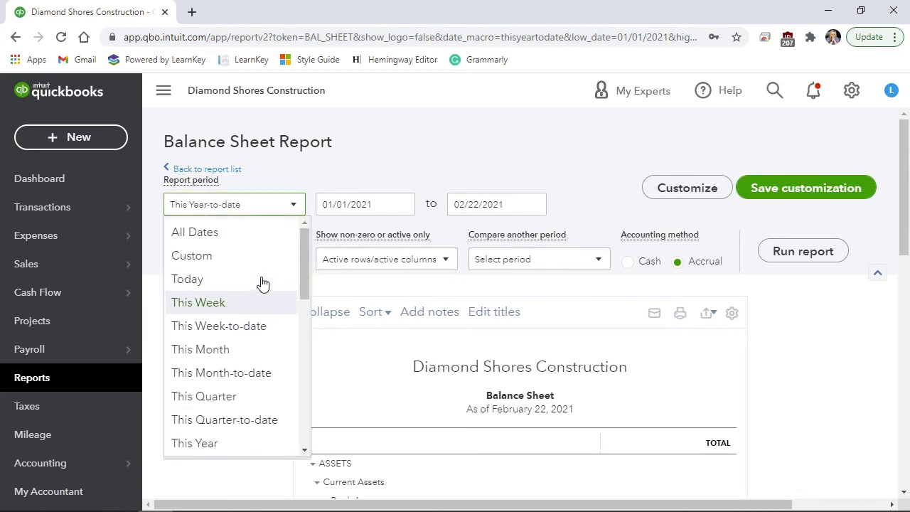
pyautogui.click(237, 234)
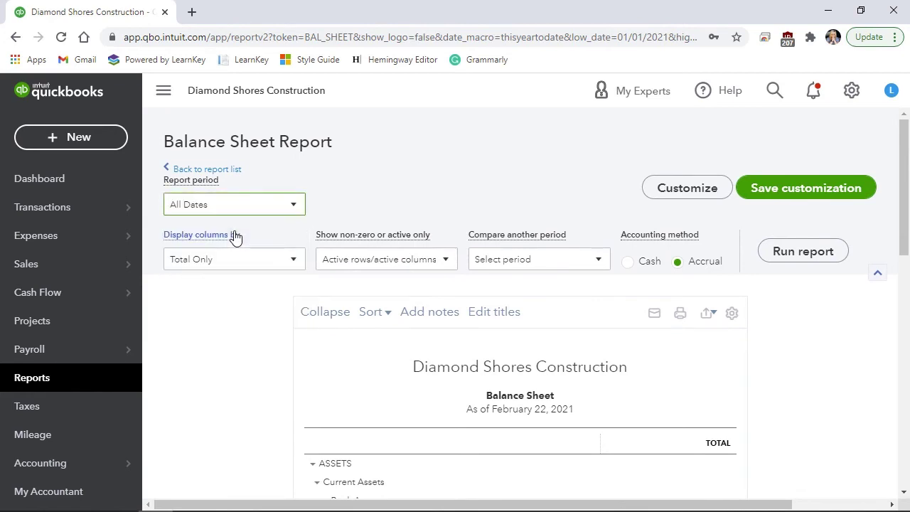